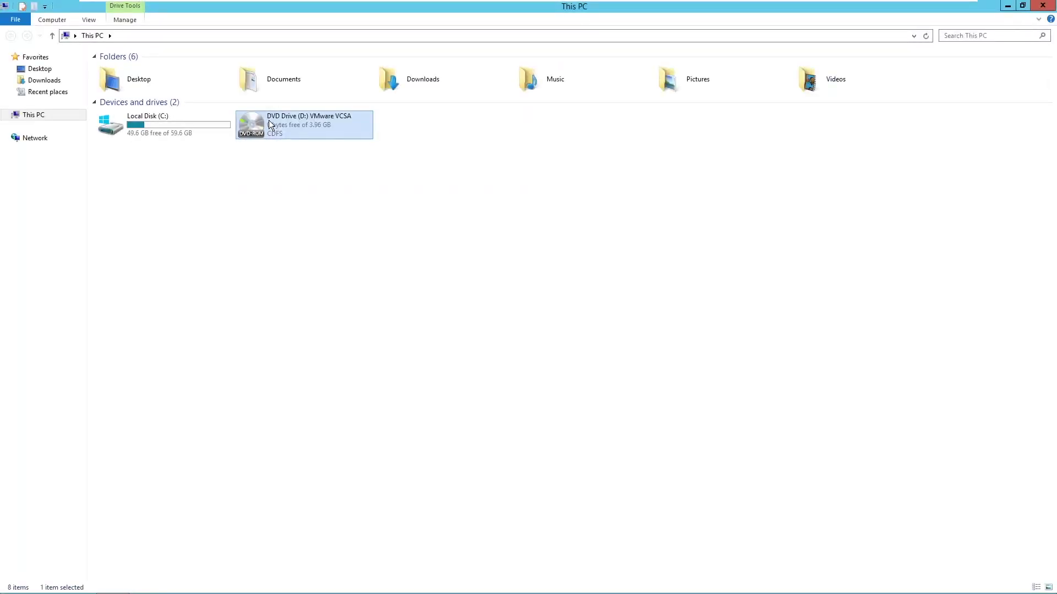
Launch installer.exe from D:\vcsa-ui-installer\win32 on the VCSA DVD drive.
double_click(269, 124)
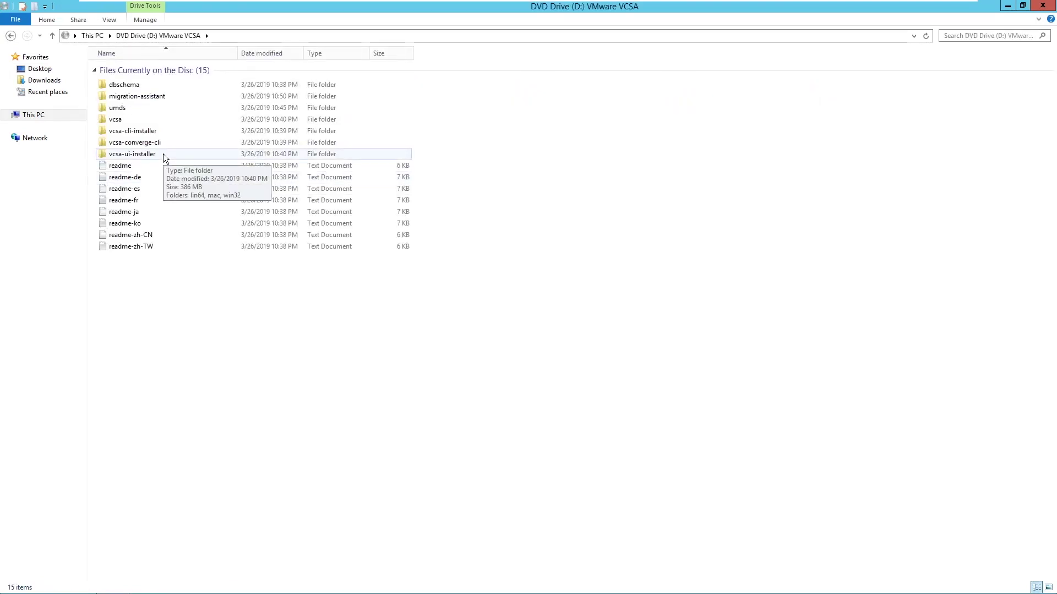
double_click(163, 155)
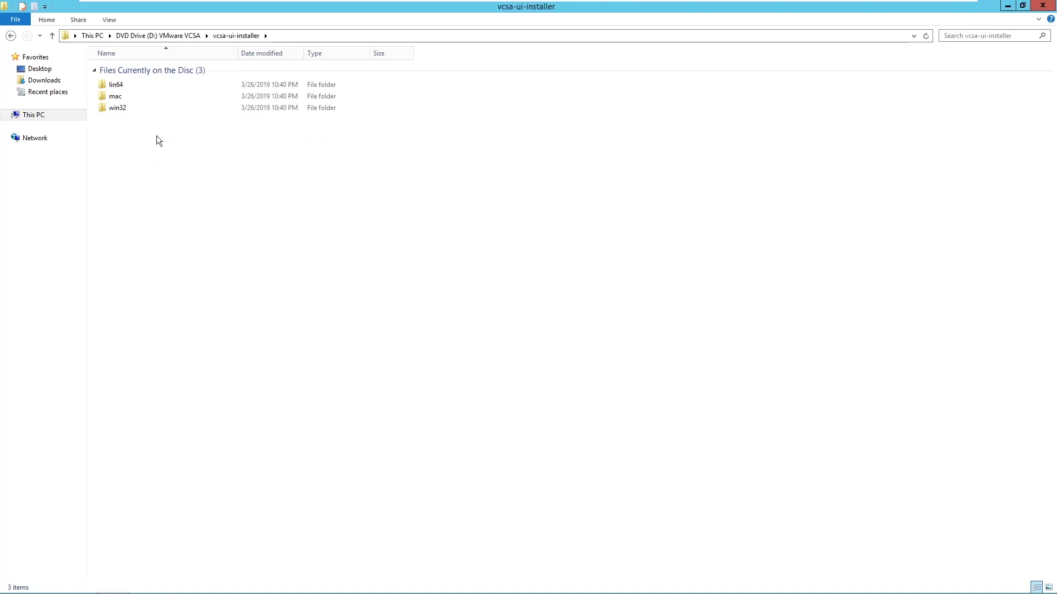
double_click(146, 106)
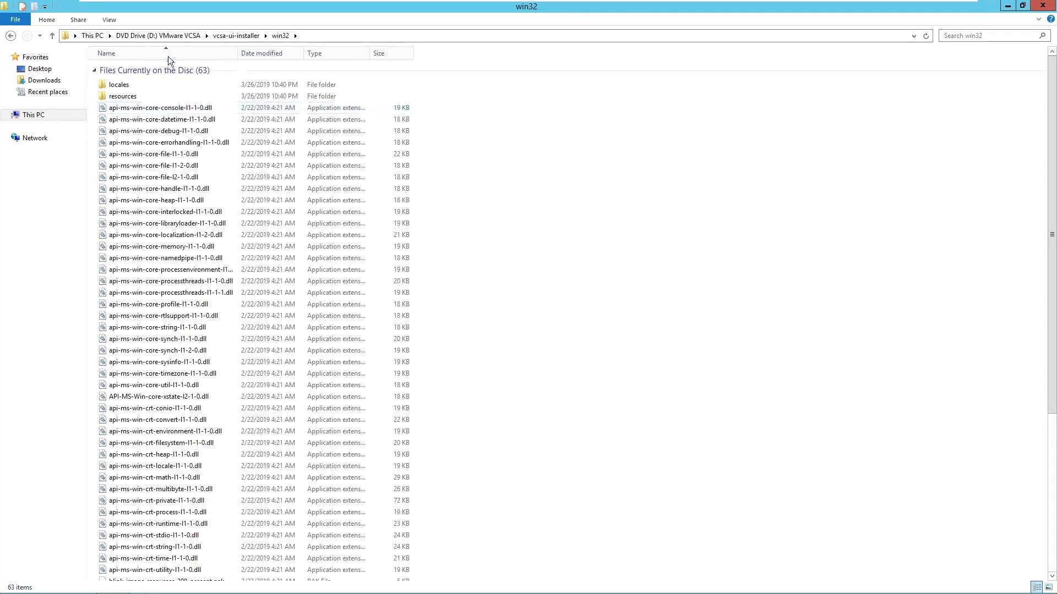
drag(1049, 225, 1015, 419)
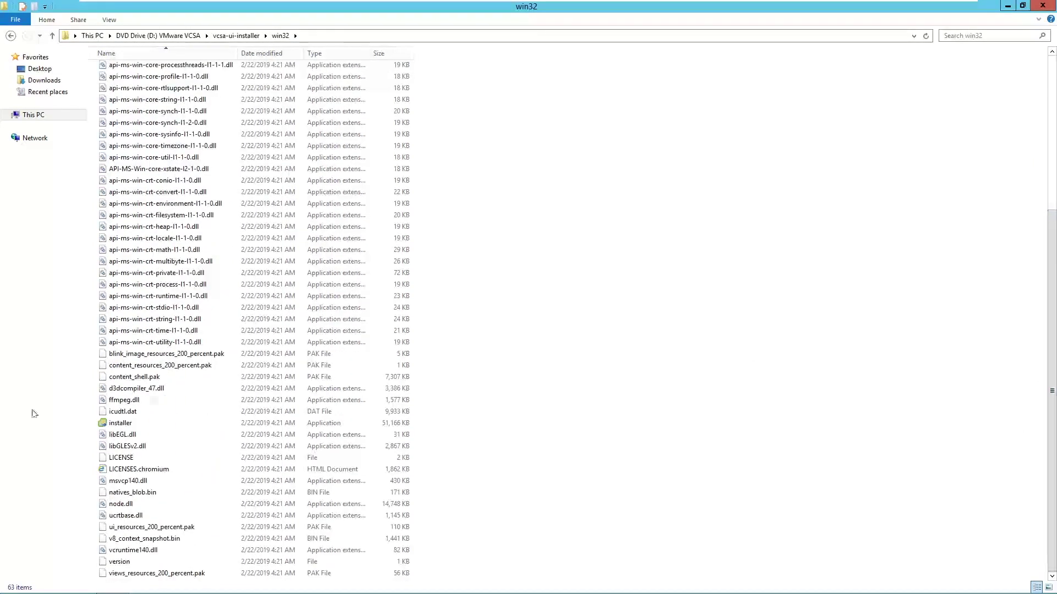
click(157, 425)
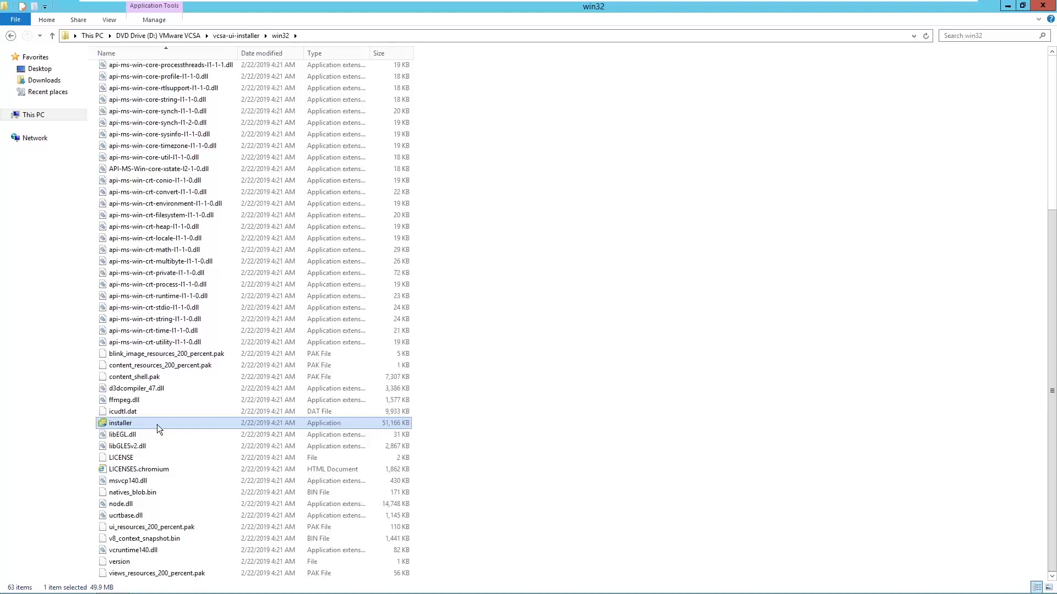
double_click(157, 425)
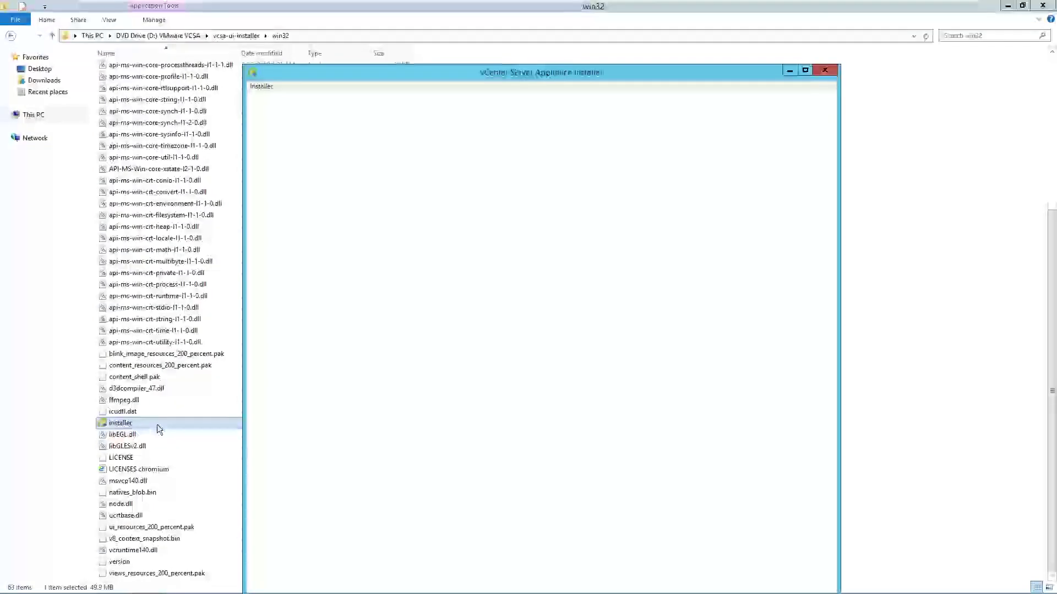
Close File Explorer, choose Install, and continue past the Stage 1 Introduction page.
click(1043, 6)
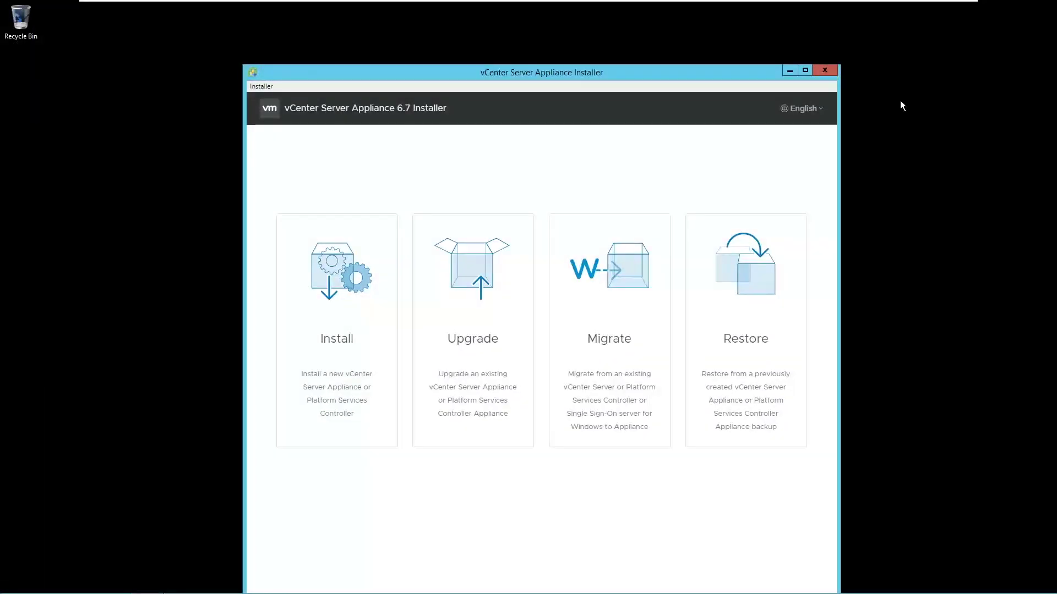
click(329, 337)
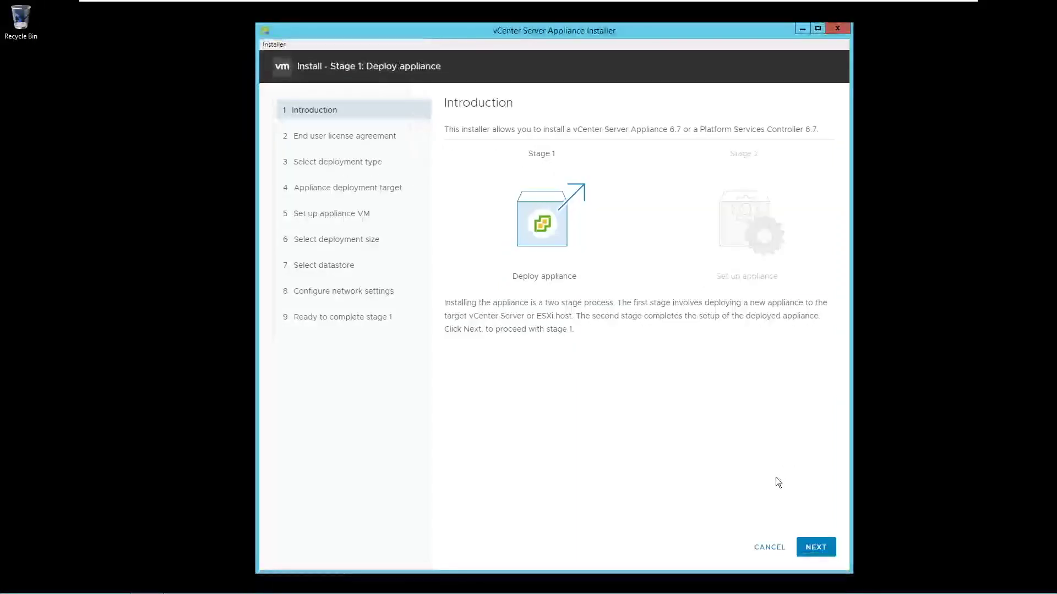
click(828, 547)
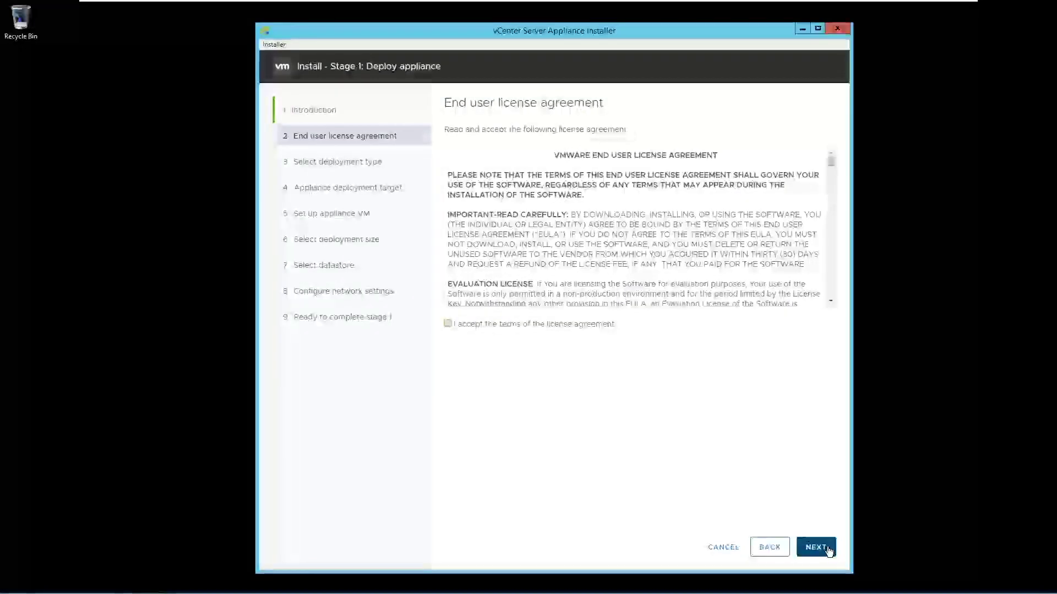
Accept the license terms and keep the Embedded Platform Services Controller deployment type.
click(598, 325)
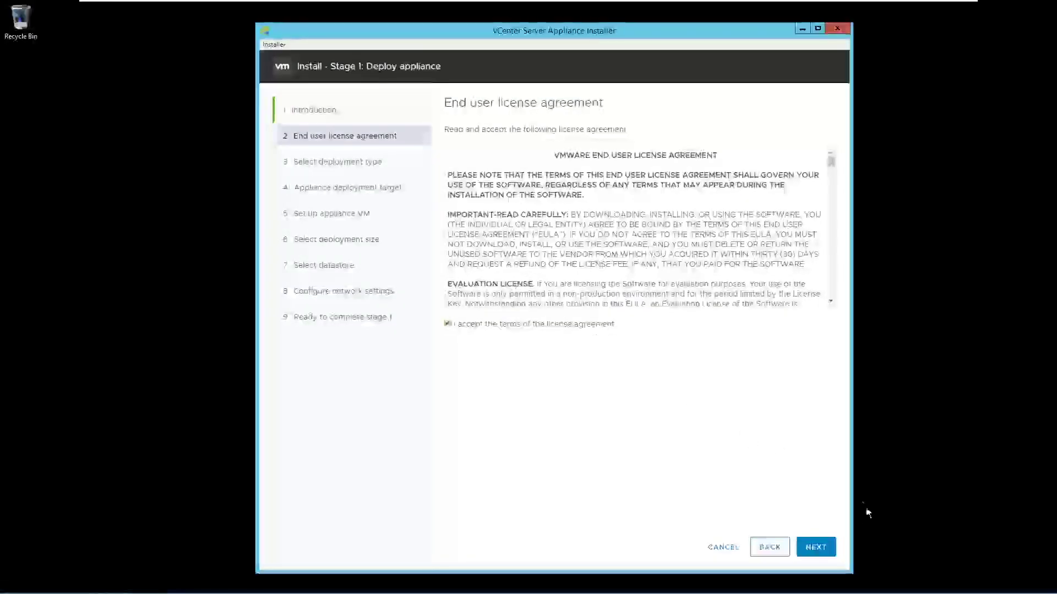
click(828, 548)
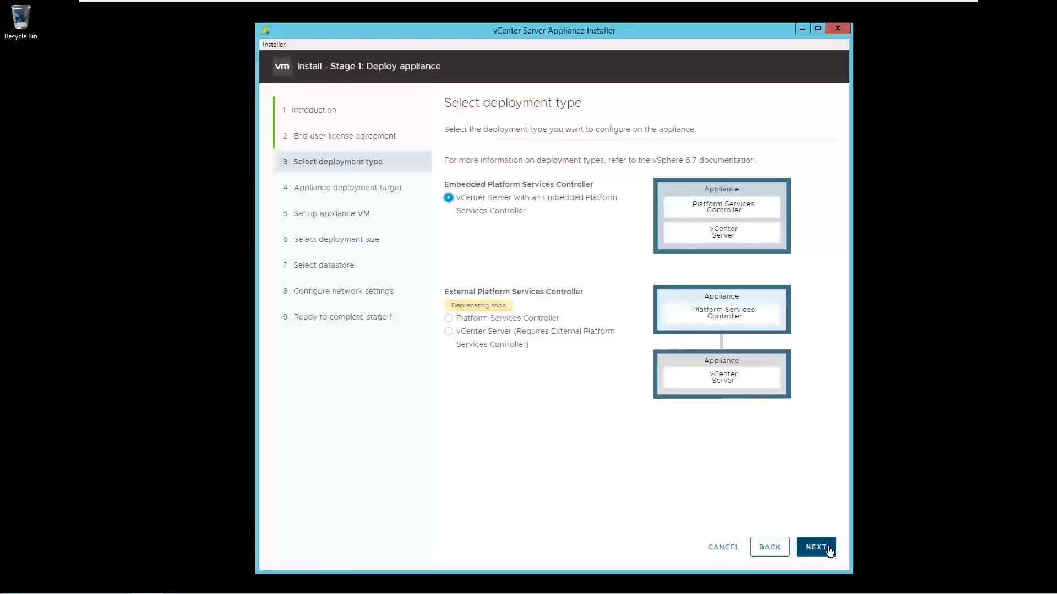
click(829, 548)
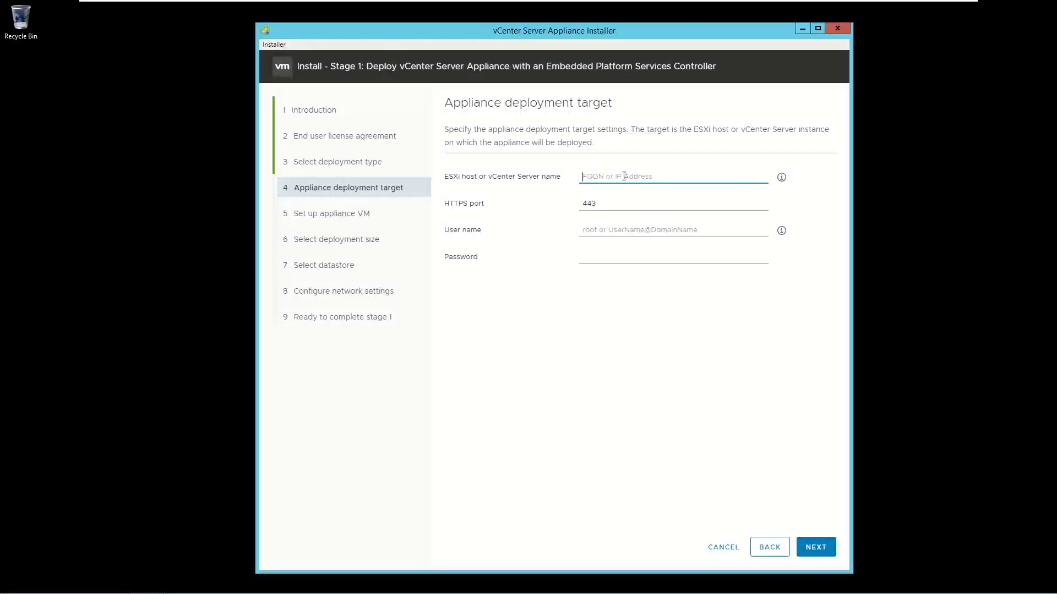
Target ESXi host esxi-01.pjlab.com as root with its password and accept its certificate.
text(esx)
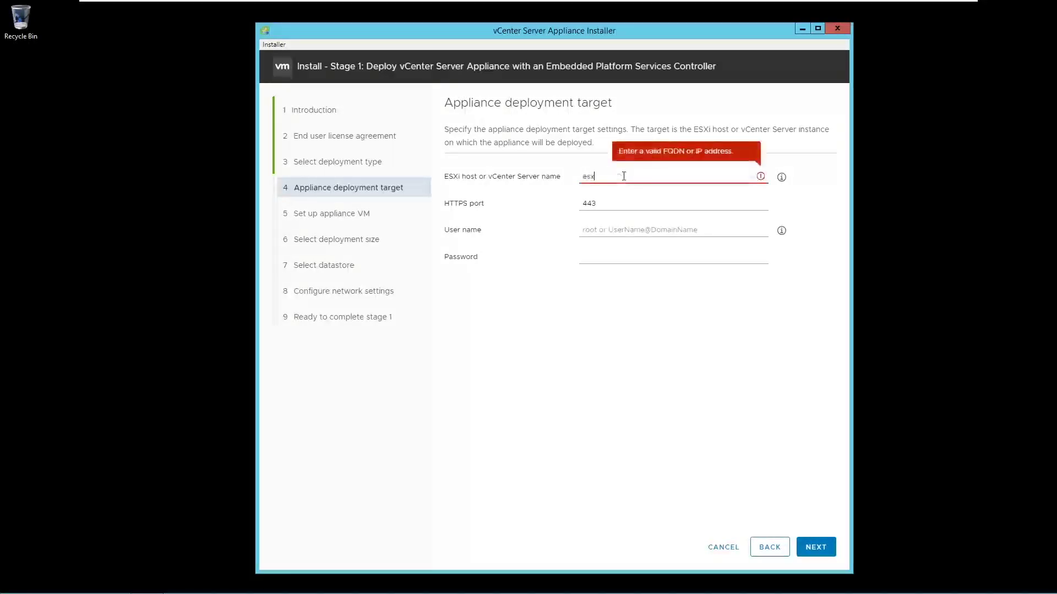
text(i-01.pjlab)
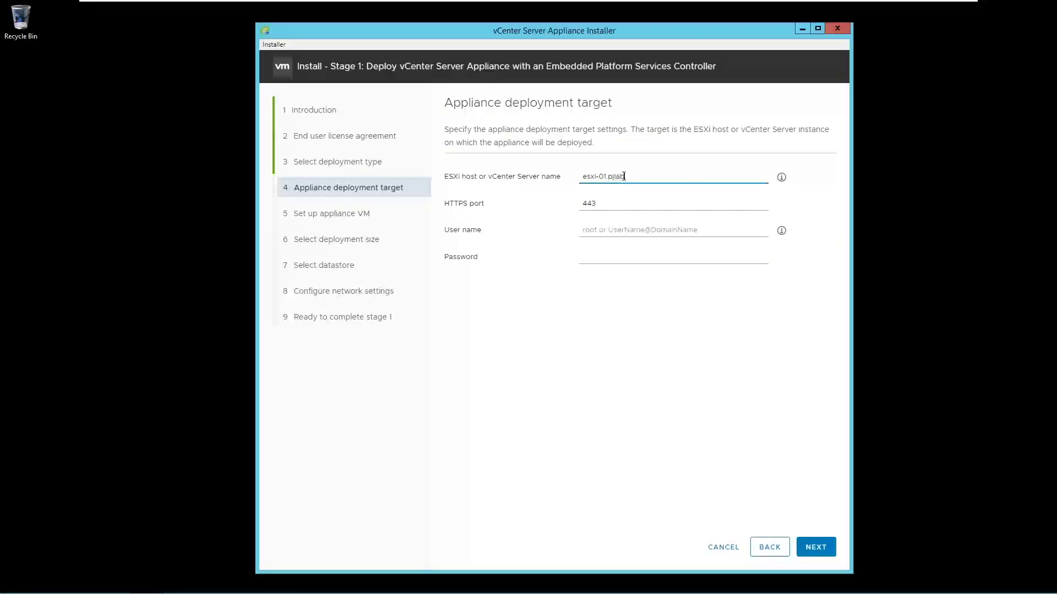
text(.com)
key(Tab)
key(Tab)
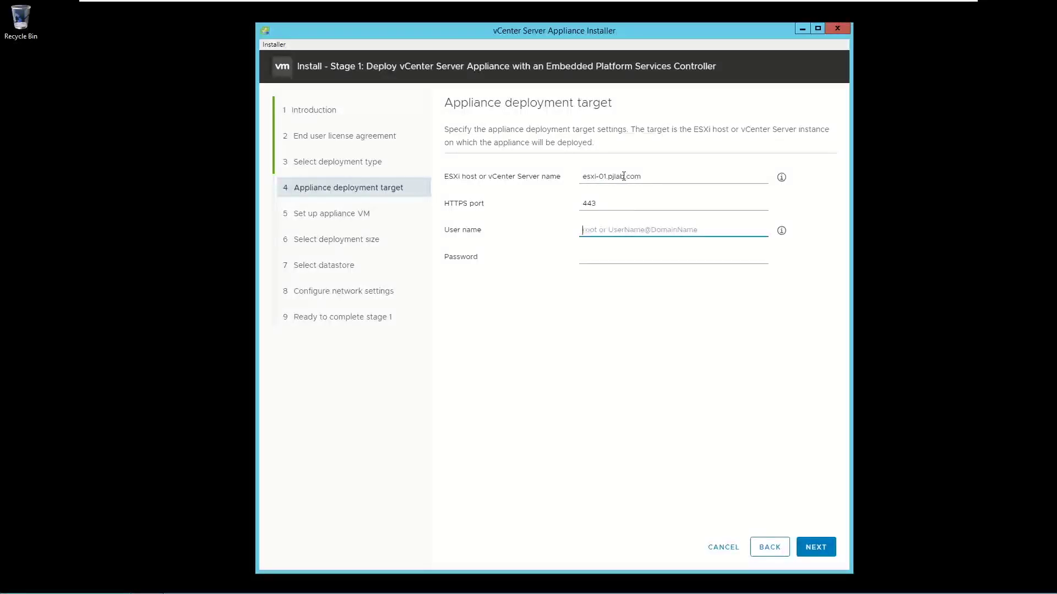
text(root)
key(Tab)
text(********)
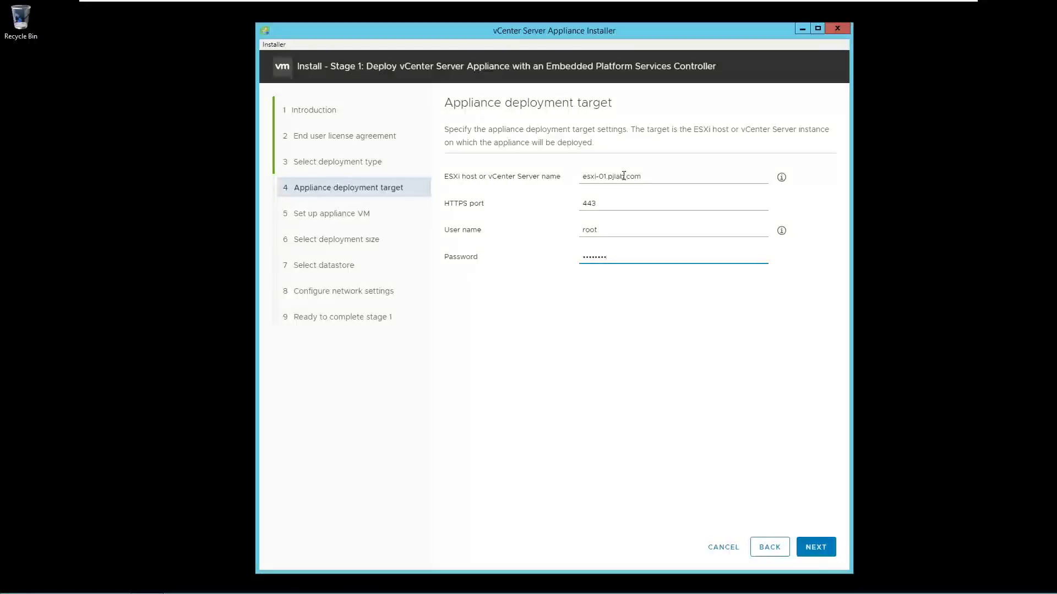
click(804, 550)
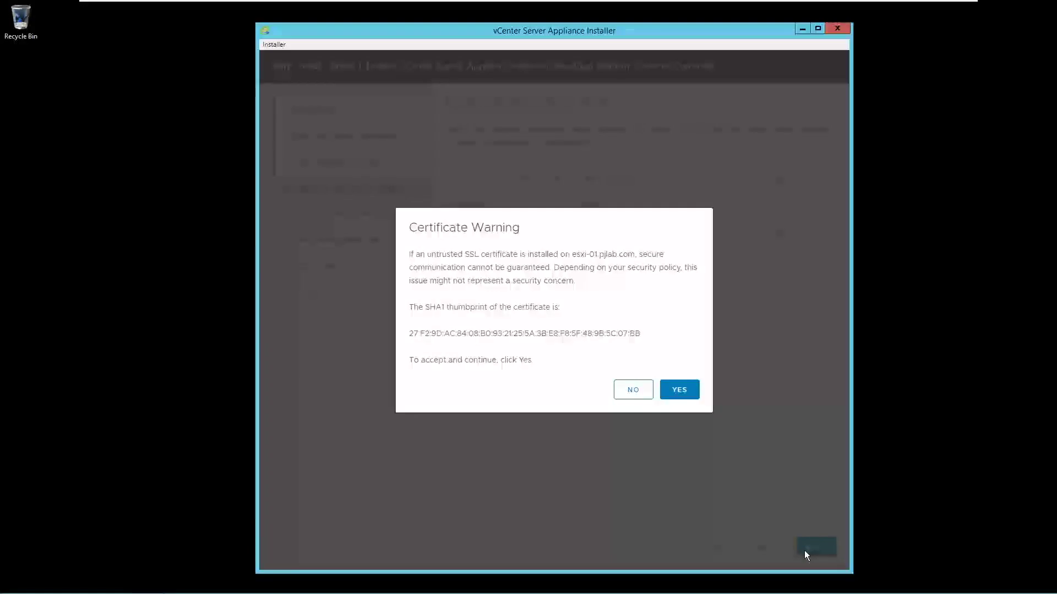
click(682, 389)
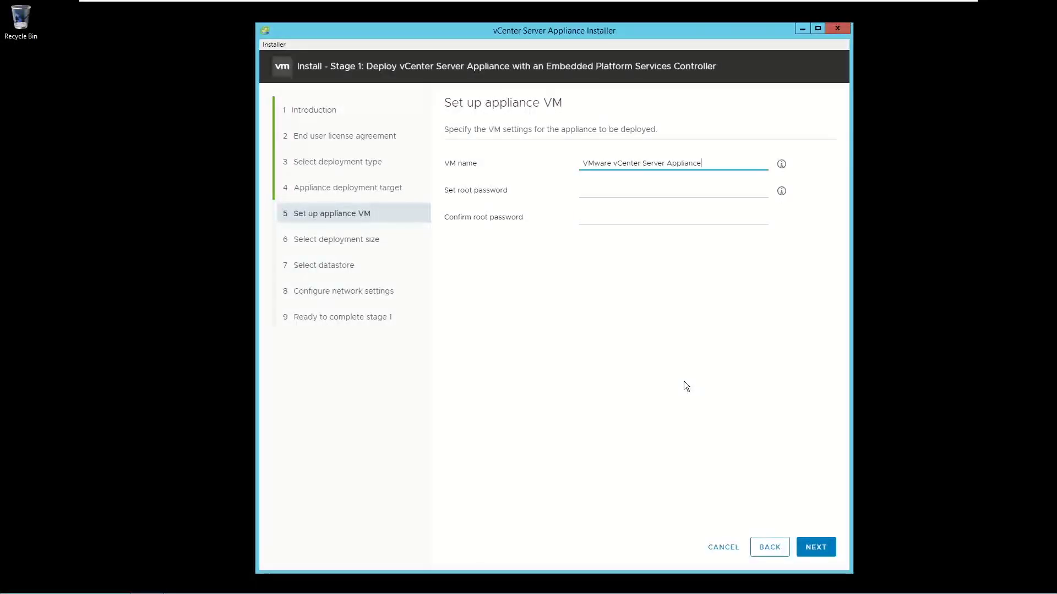
Rename the appliance VM to vcsa-01 and enter the root password twice.
drag(719, 163, 561, 154)
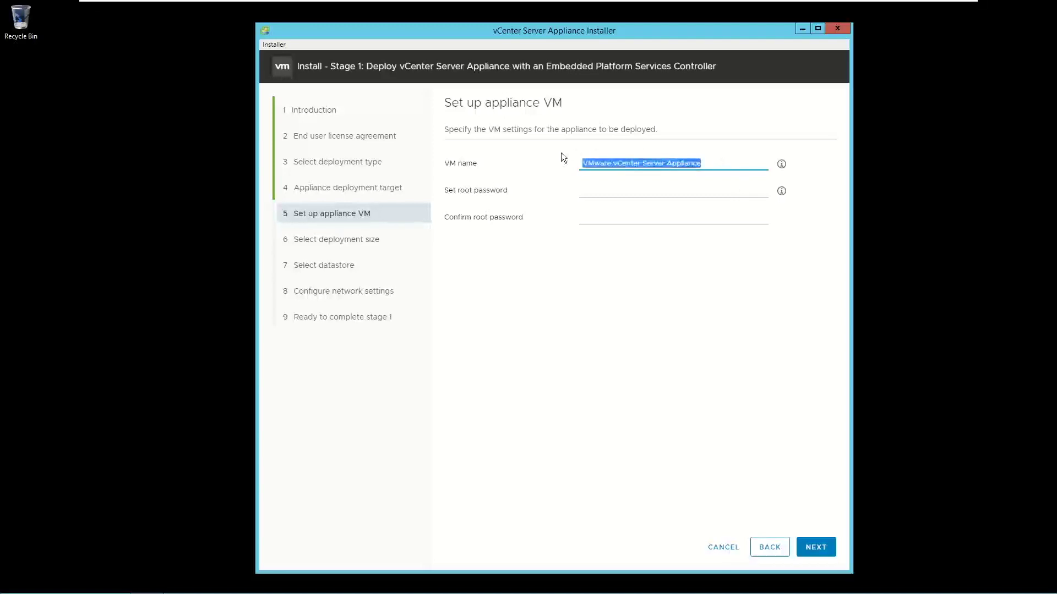
text(vc)
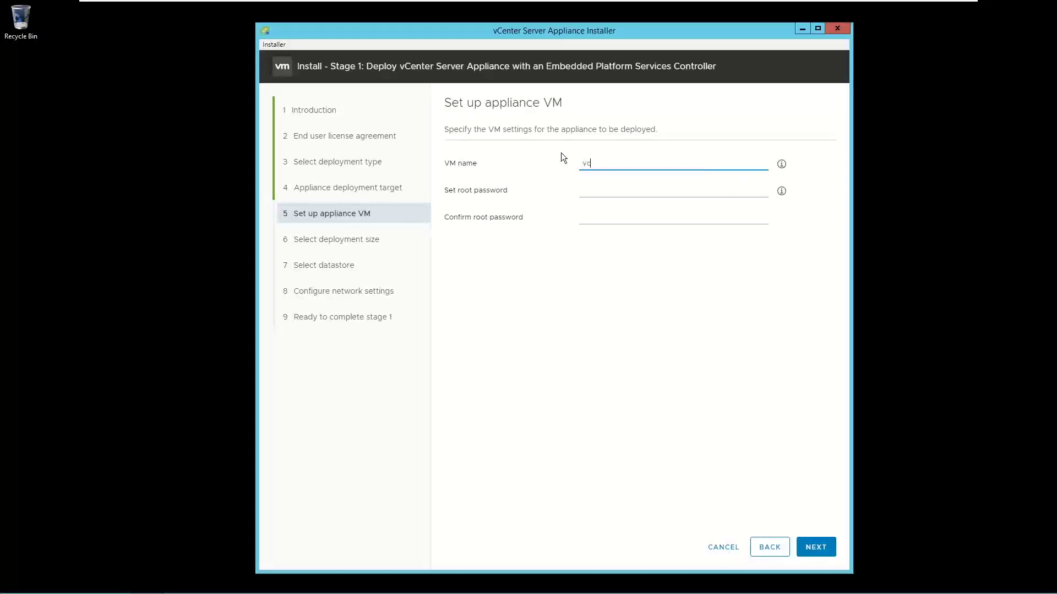
text(sa-01)
click(613, 197)
text(VMware)
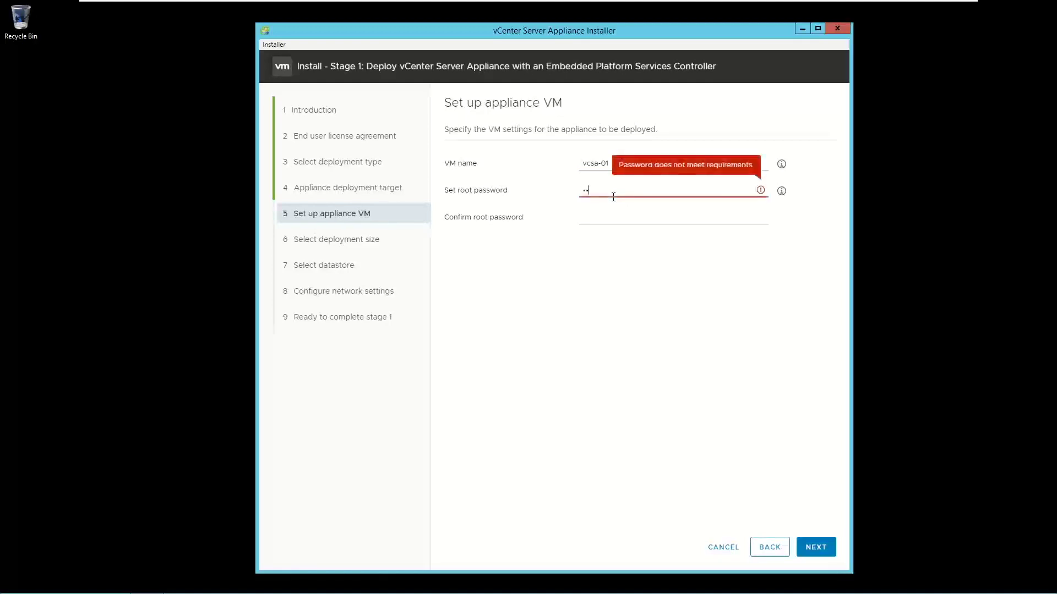
text(1!)
key(Tab)
text(VMware1)
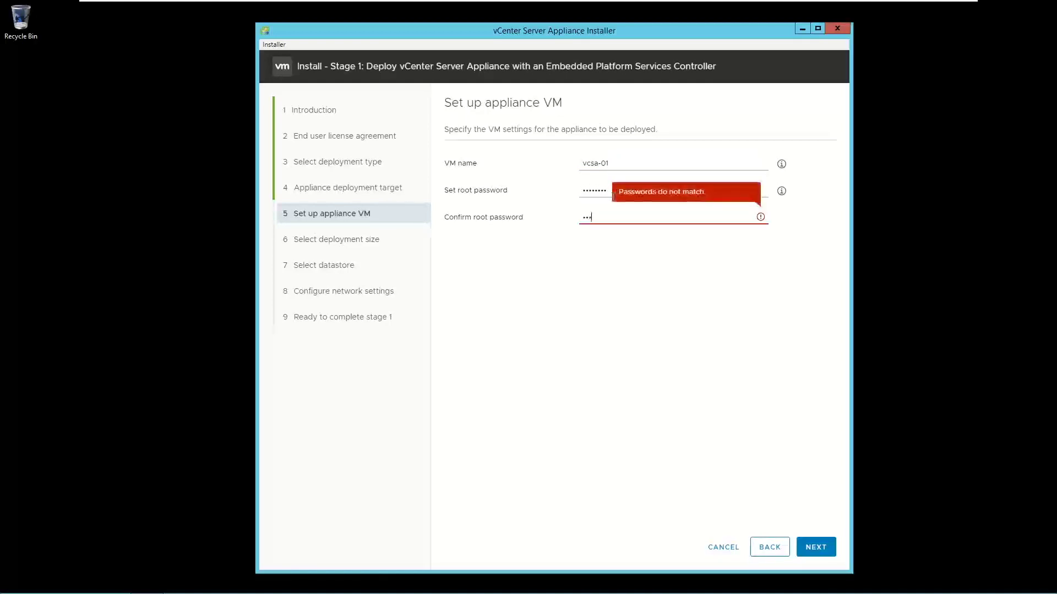
text(!)
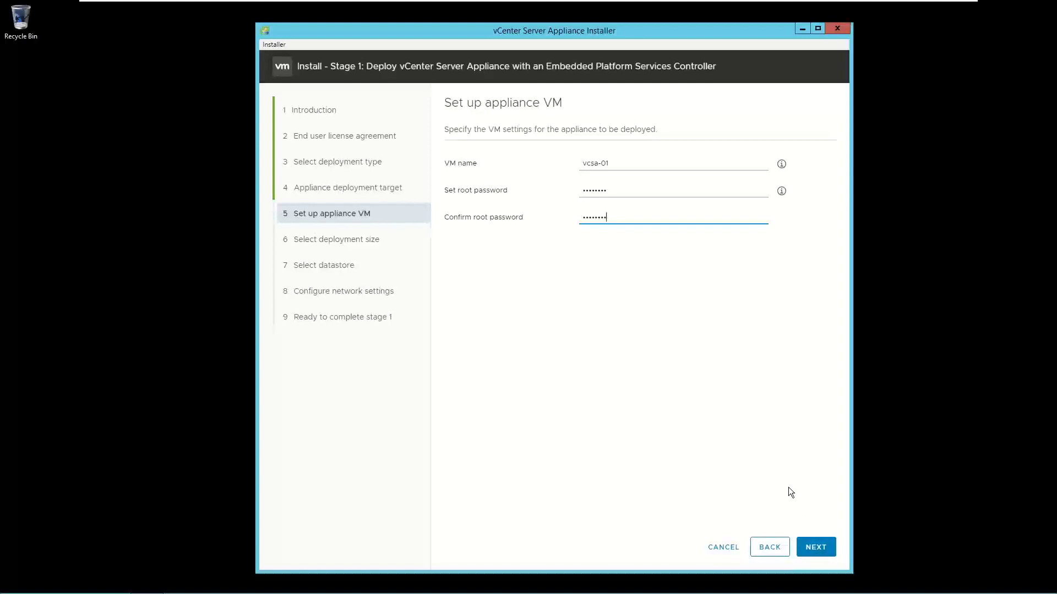
Keep deployment size Tiny with Default storage size and continue to datastore selection.
click(828, 554)
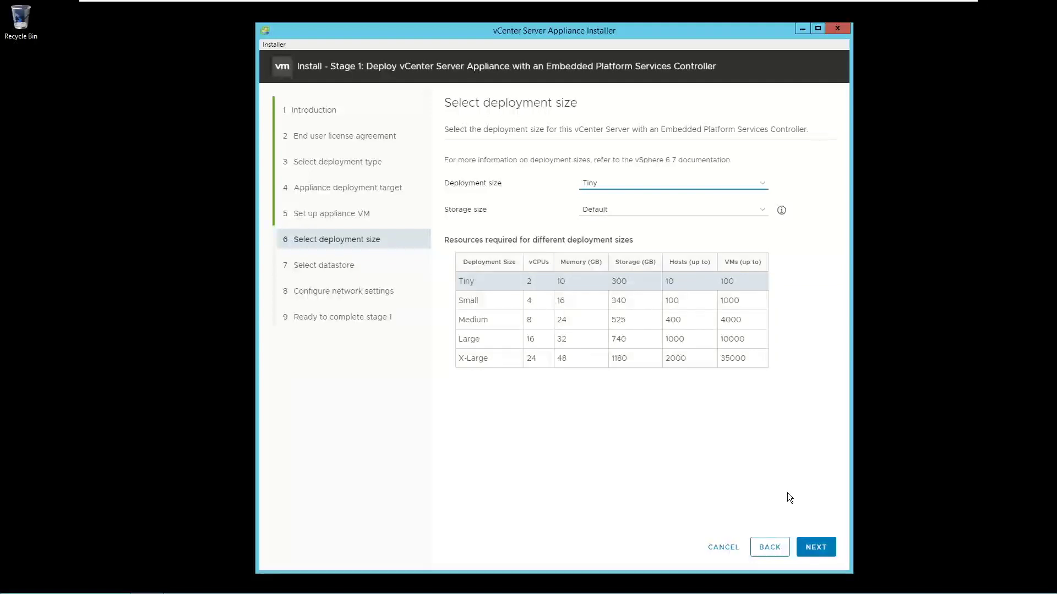
click(627, 286)
click(825, 545)
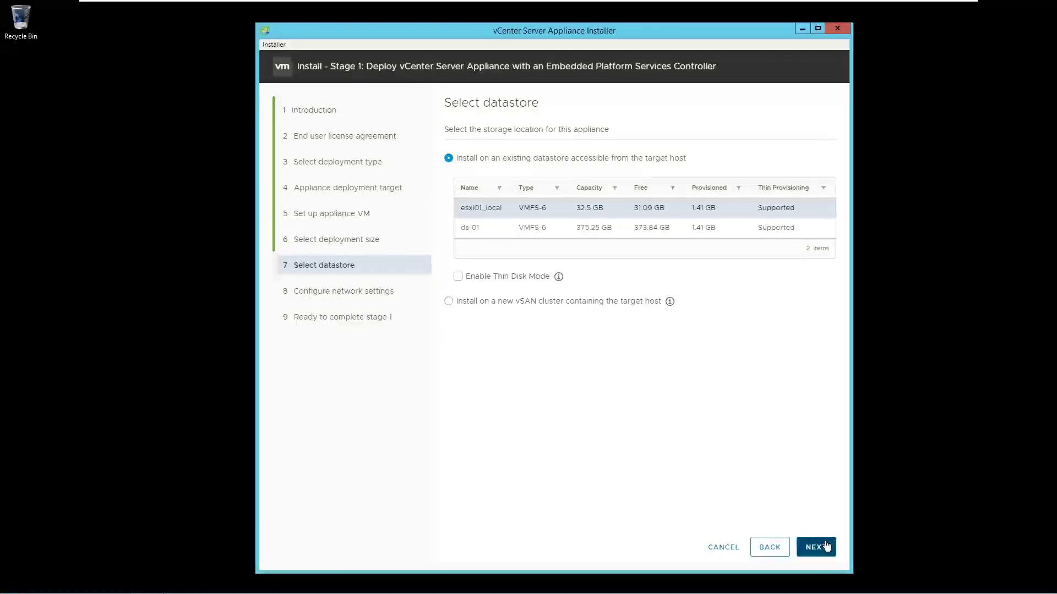
Select the ds-01 datastore and continue to network settings.
key(Down)
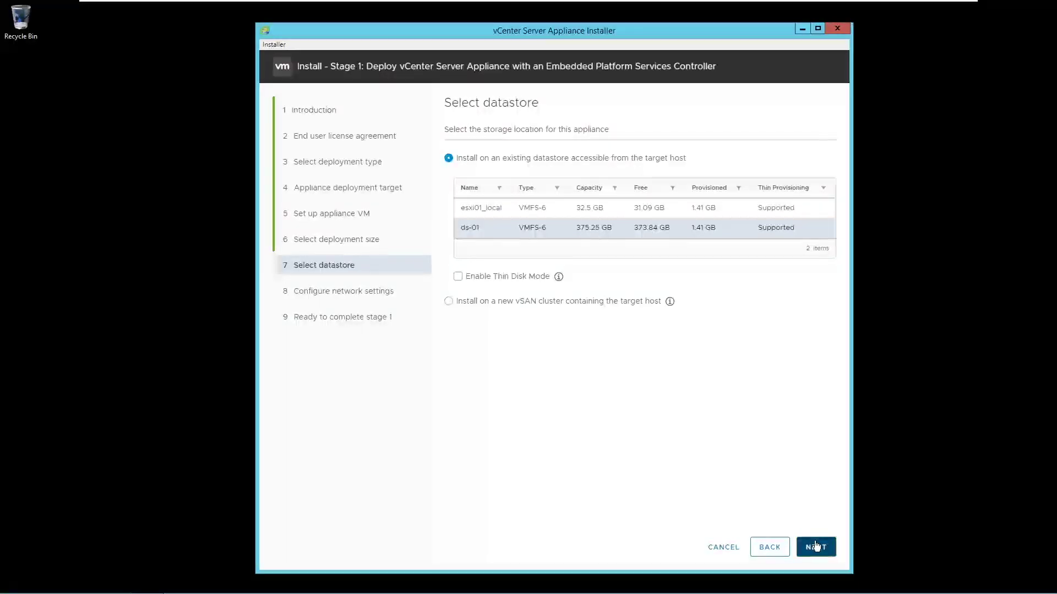
click(816, 546)
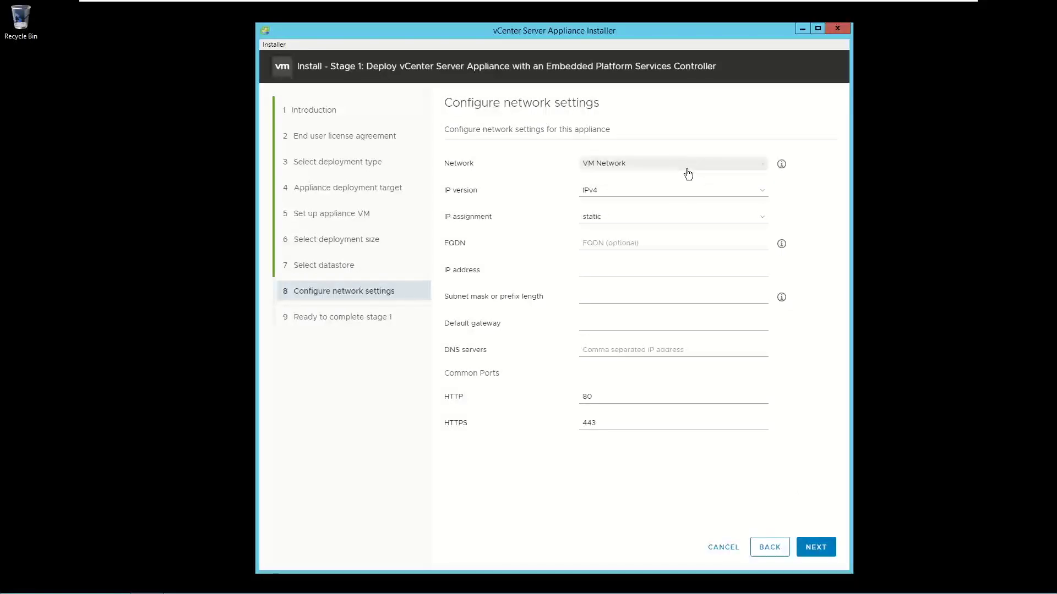
Enter FQDN vcsa-01.pjlab.com and IP address 192.168.1.32.
click(622, 245)
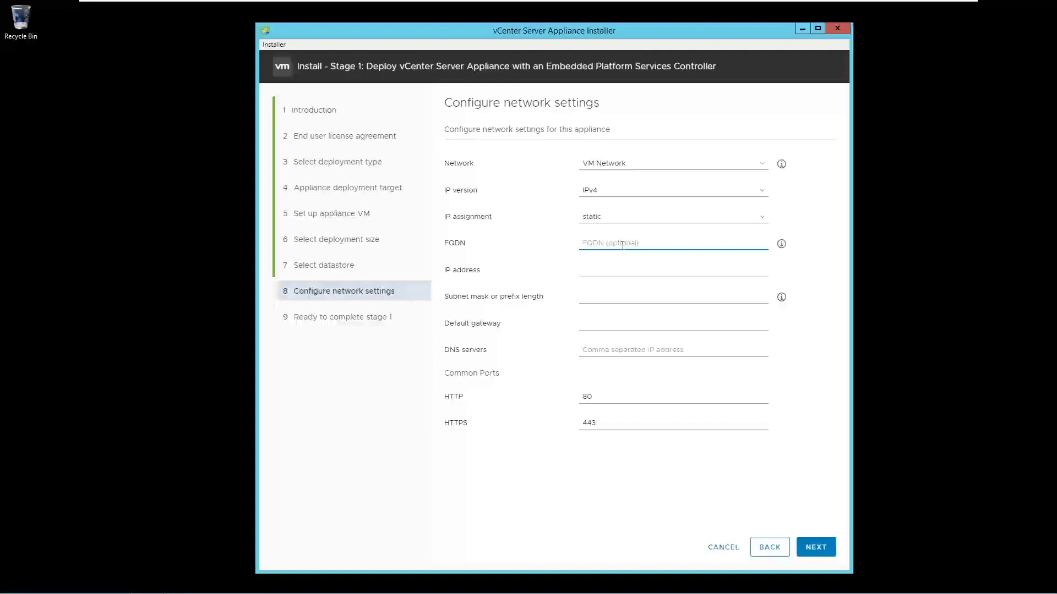
text(vcsa)
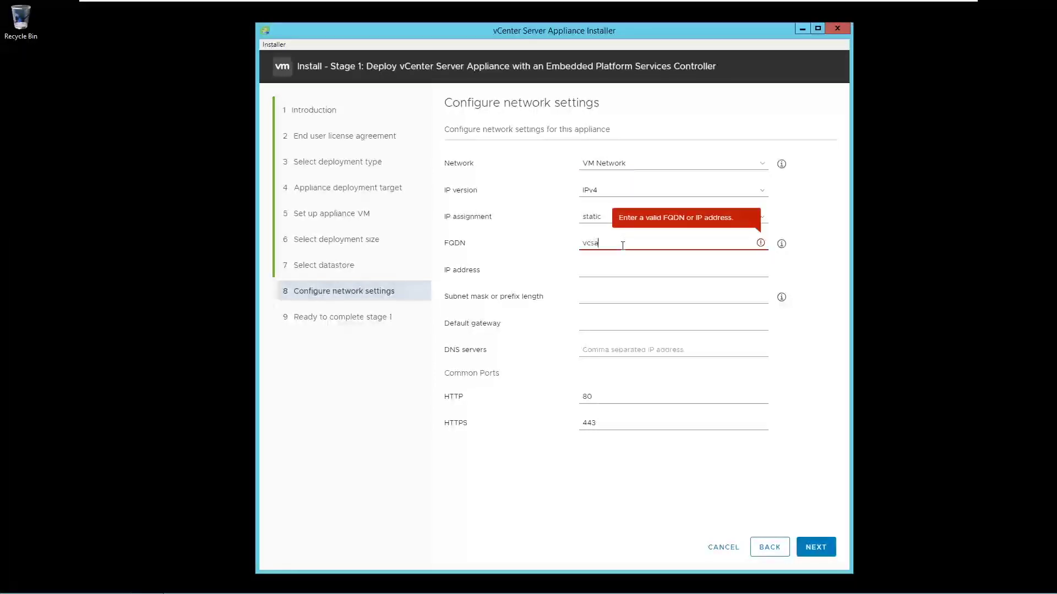
text(-01.pjlab.com)
click(601, 271)
text(19)
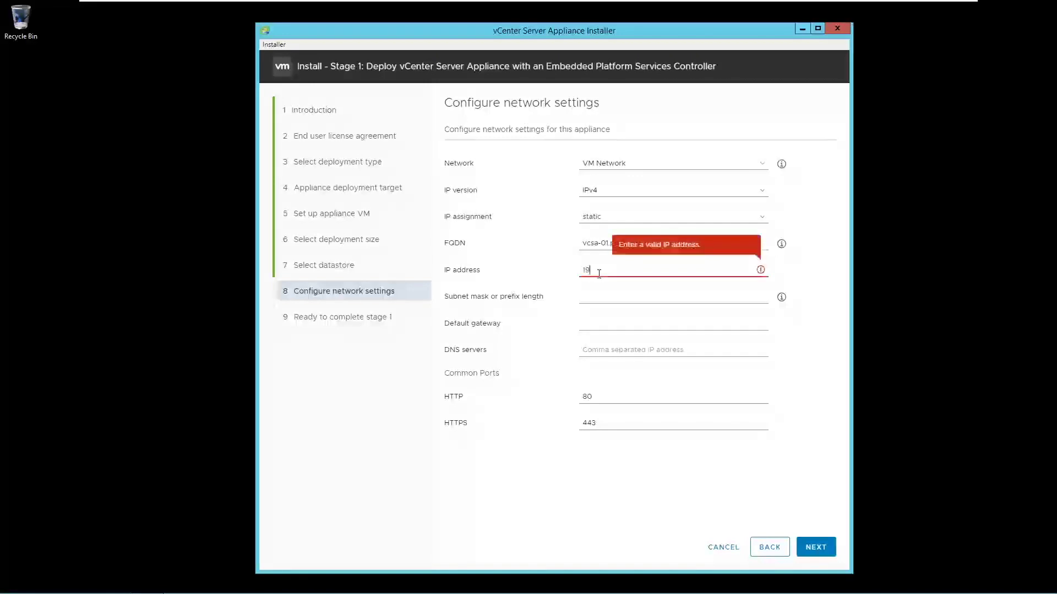
text(2.168.1.3)
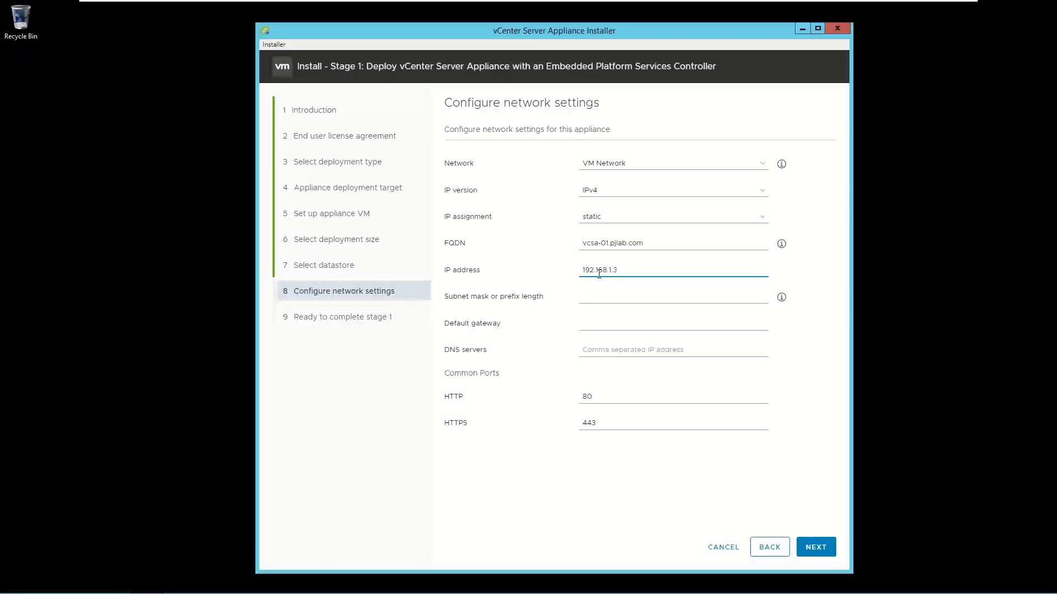
text(52)
Set subnet mask 255.255.255.0, with default gateway and DNS server 192.168.1.30.
key(Tab)
text(255)
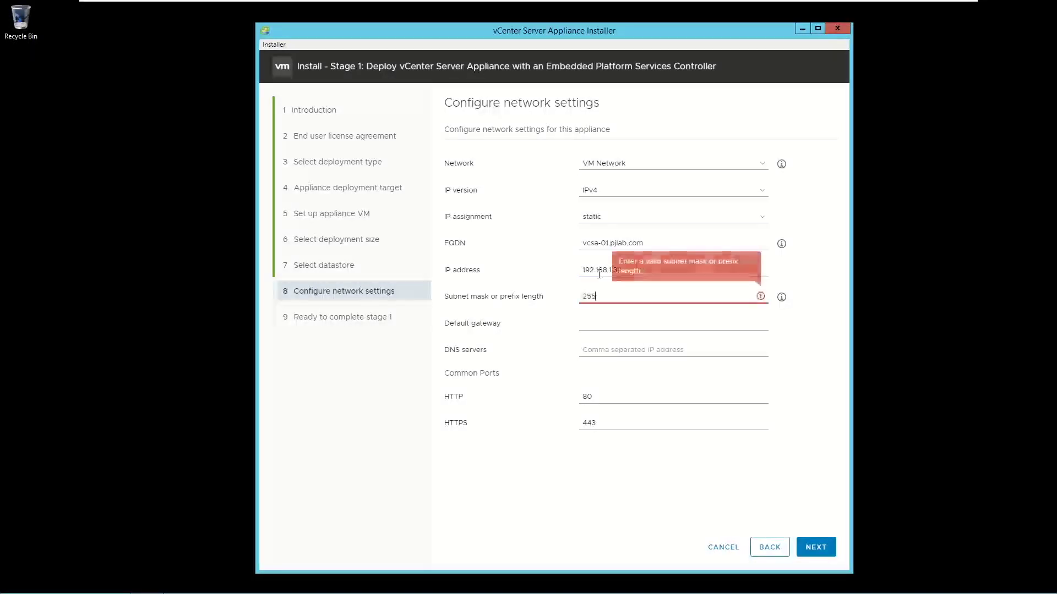
text(.255.255.0)
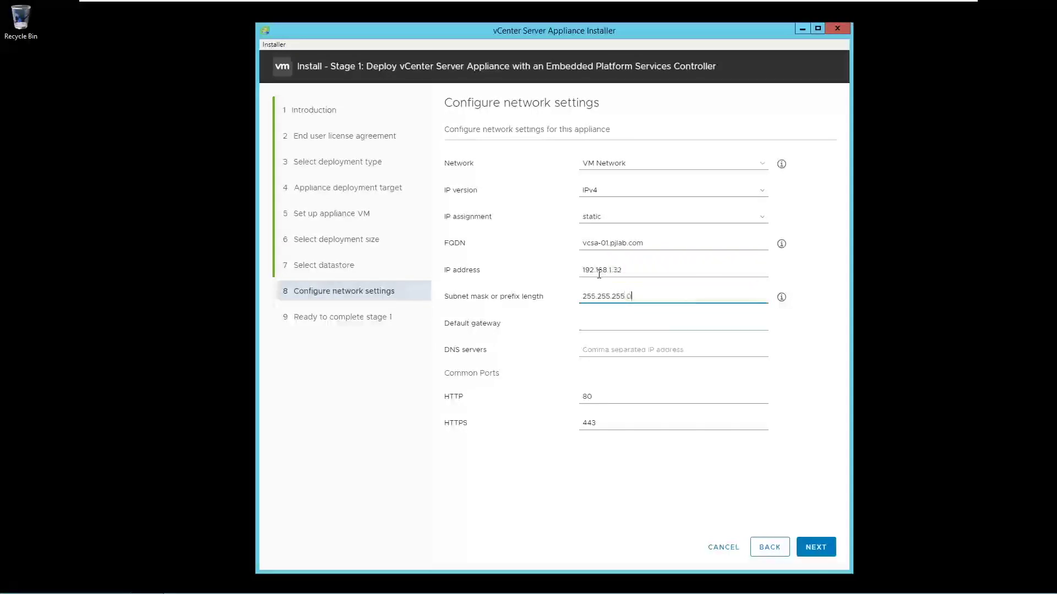
key(Tab)
text(1)
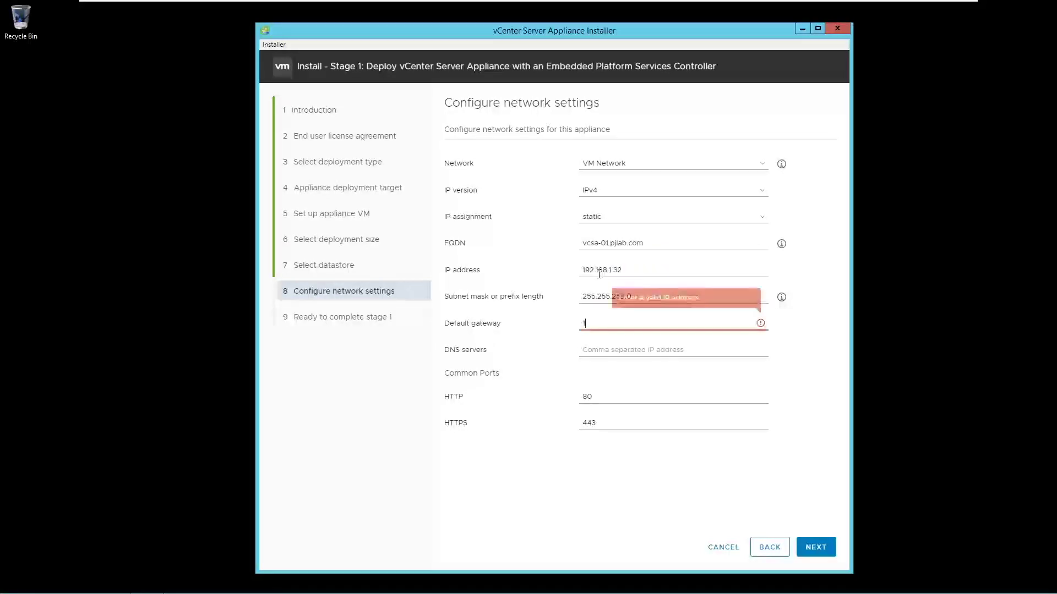
text(92.168.1)
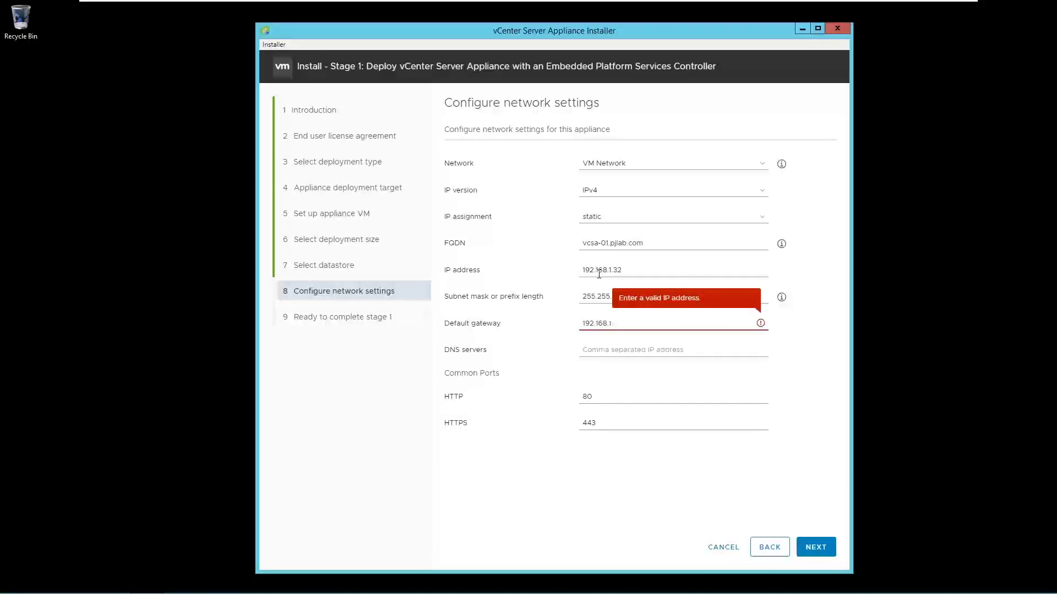
text(.30)
key(Tab)
text(1)
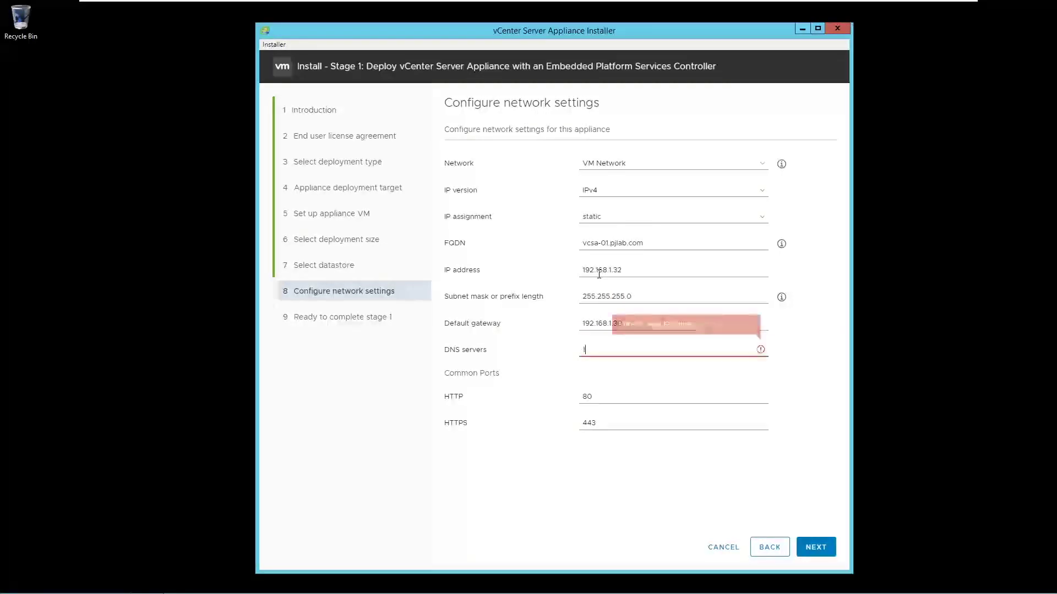
text(92.)
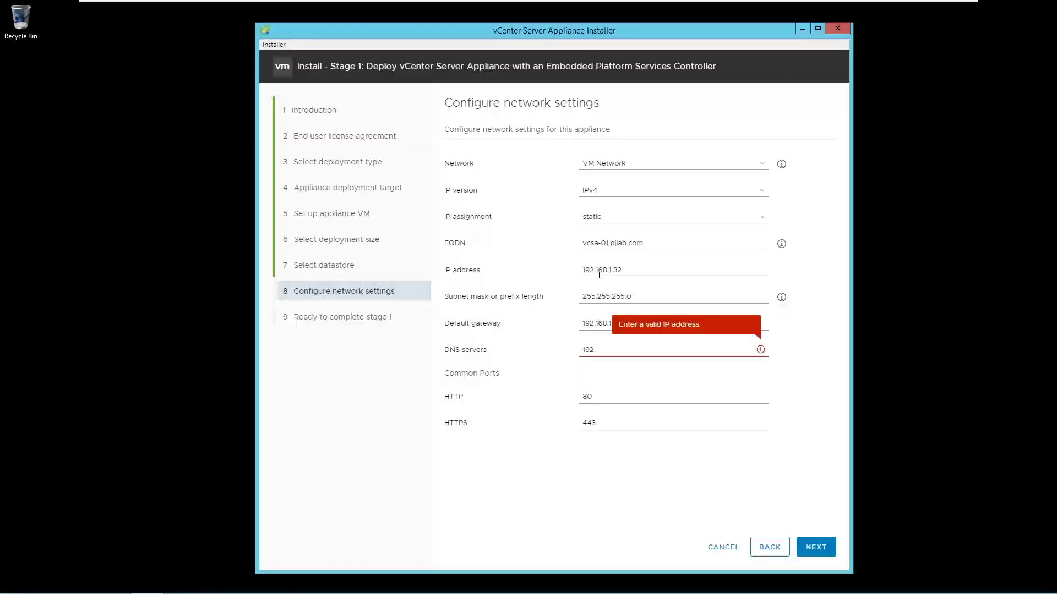
text(.168.1.3)
text(0)
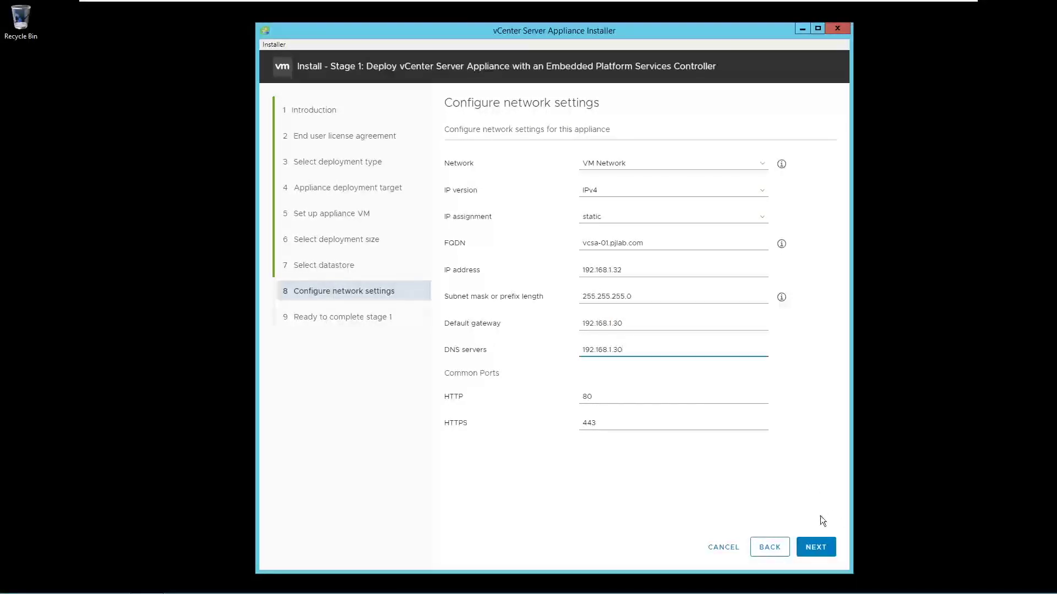
Review the Ready to complete stage 1 summary and deploy the appliance.
click(818, 550)
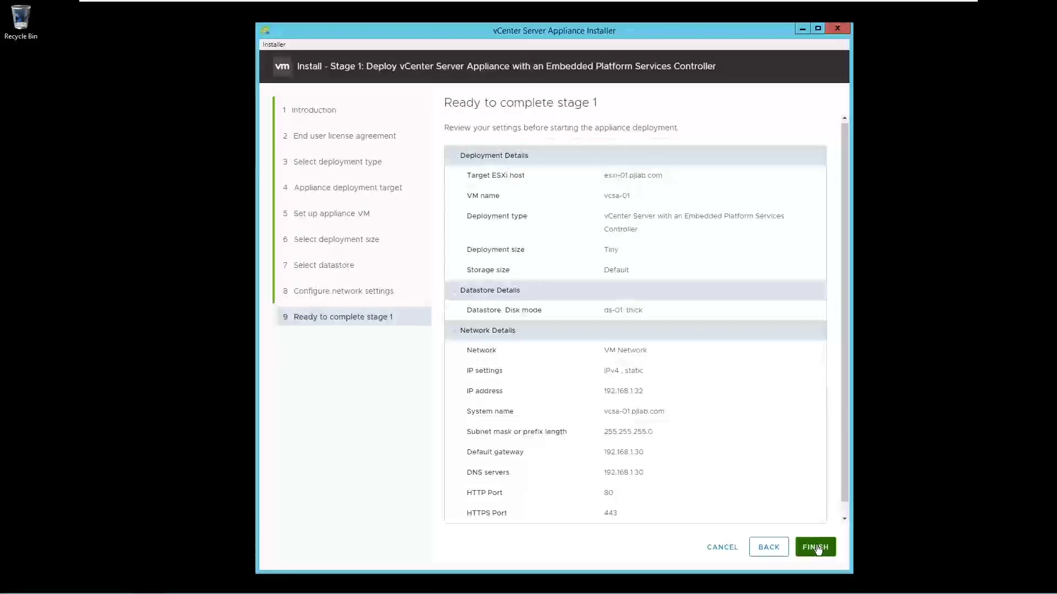
click(818, 550)
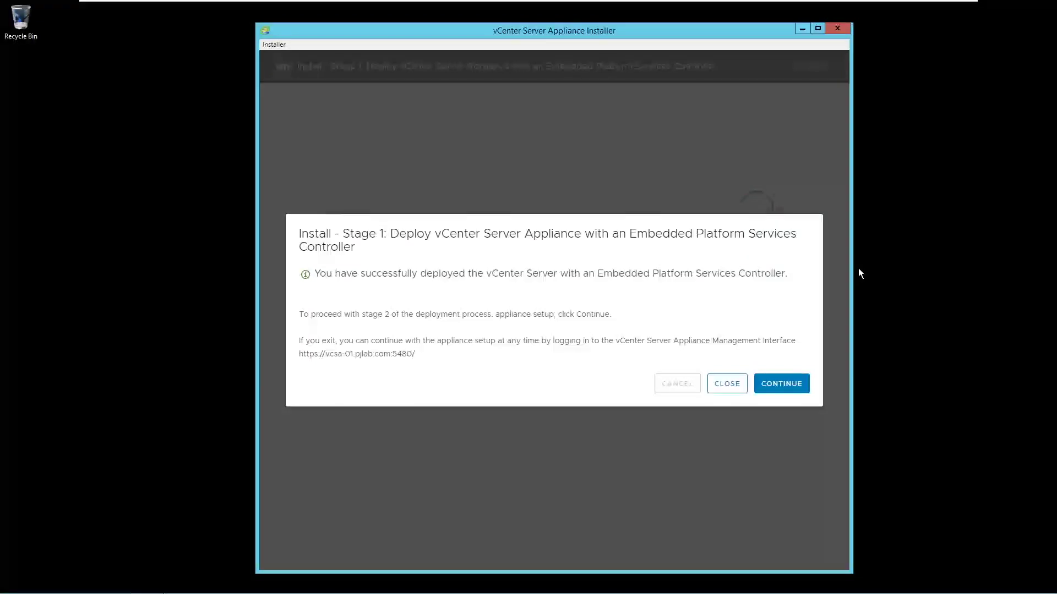
Enter stage 2 and keep the default time sync and SSH appliance settings.
click(787, 388)
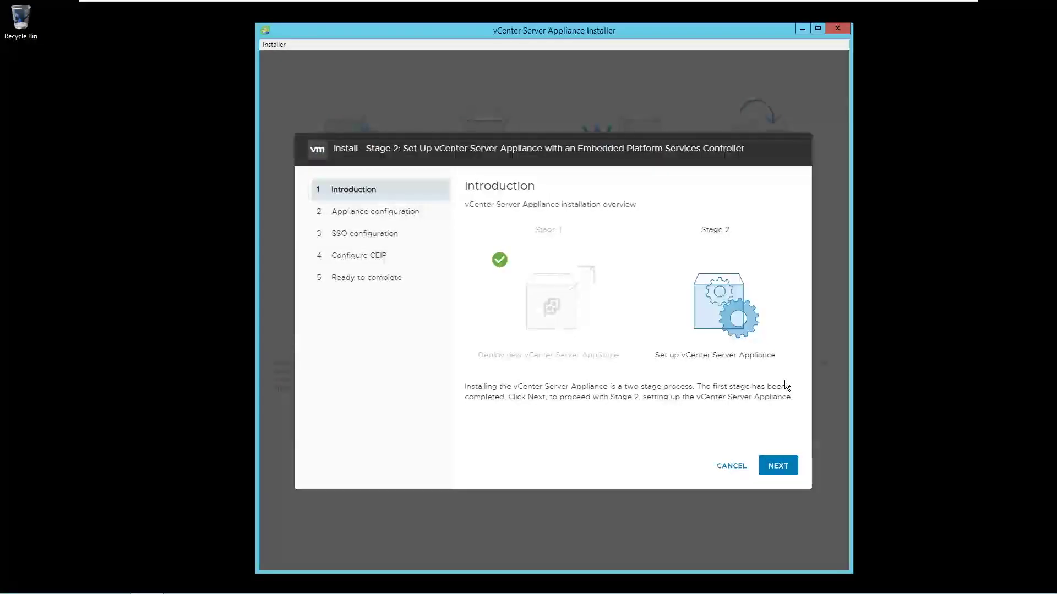
click(776, 468)
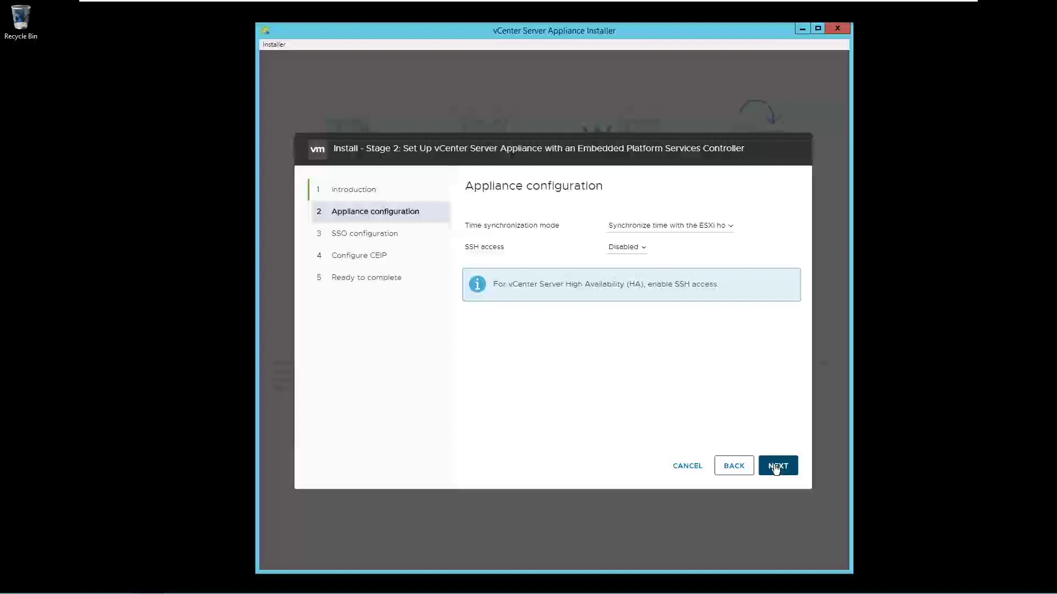
click(776, 466)
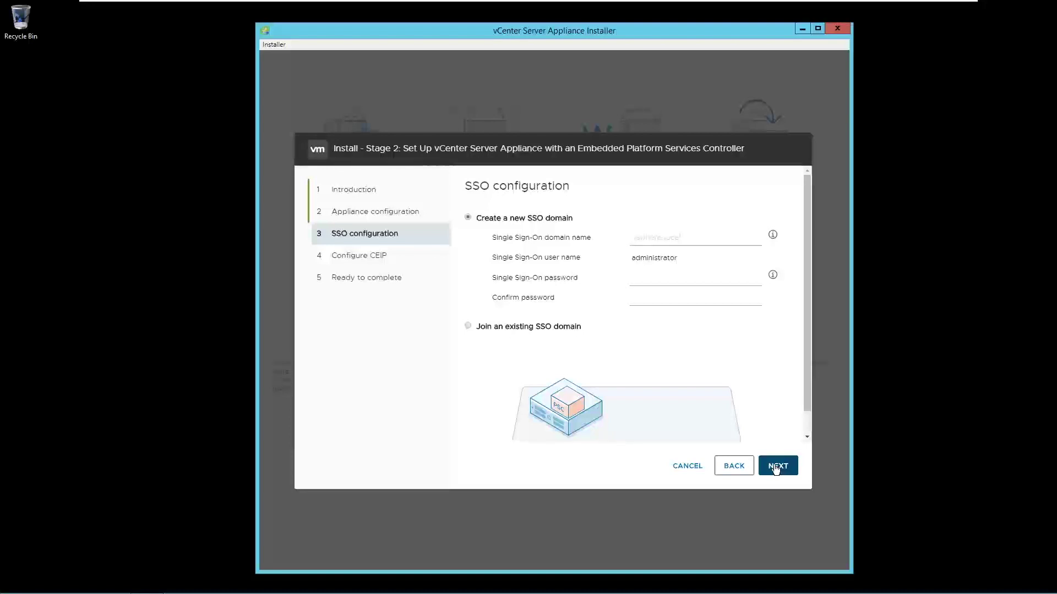
Create SSO domain vsphere.local with an administrator password entered and confirmed, then continue.
text(vsphere.local)
click(665, 281)
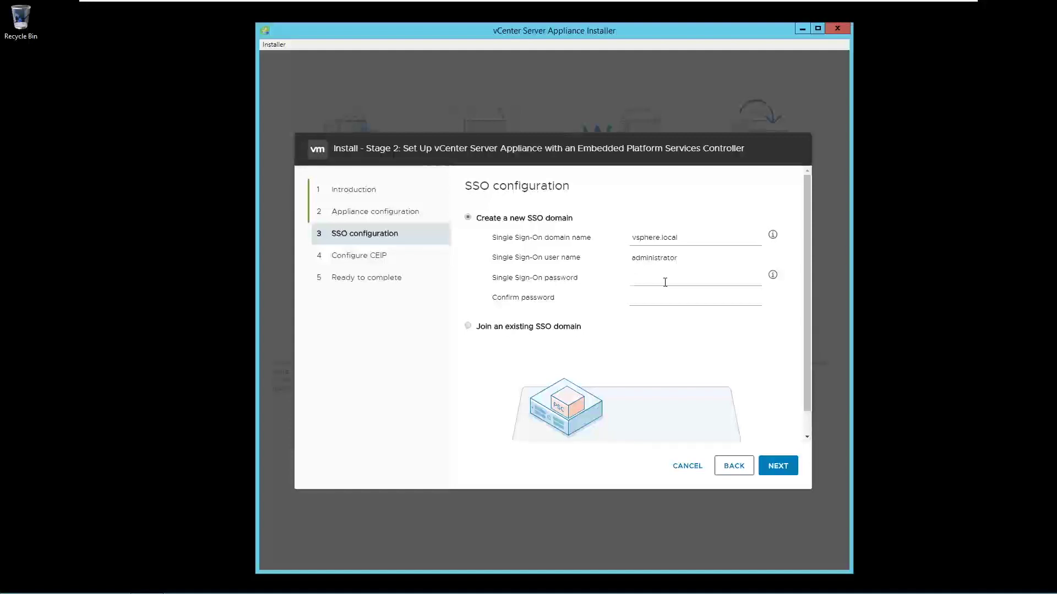
text(••••••••)
key(Tab)
text(••••••••)
click(777, 465)
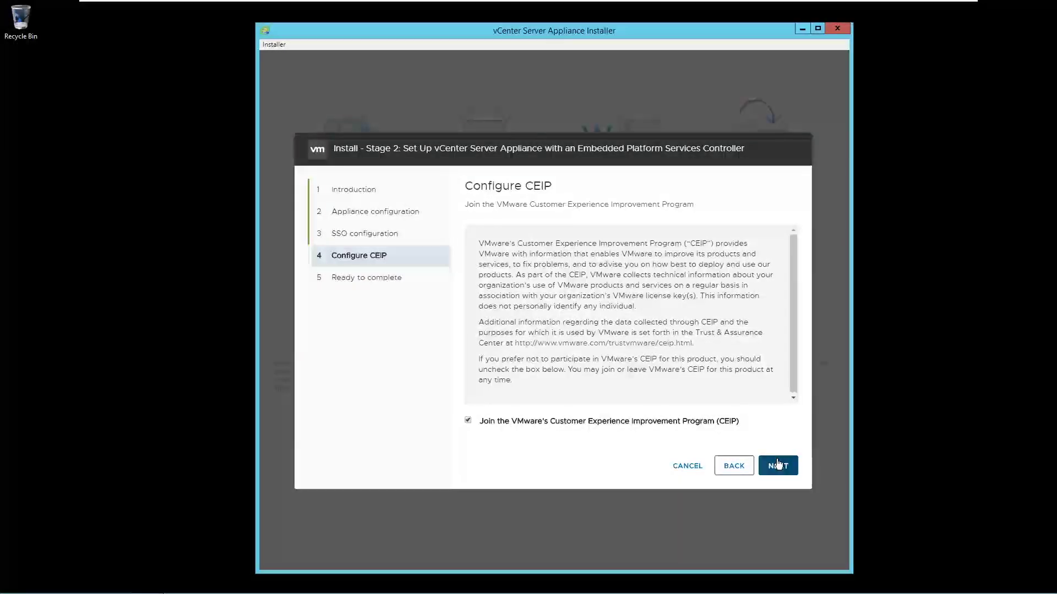
Keep CEIP participation on, finish Stage 2 and confirm the warning to start appliance setup.
click(778, 465)
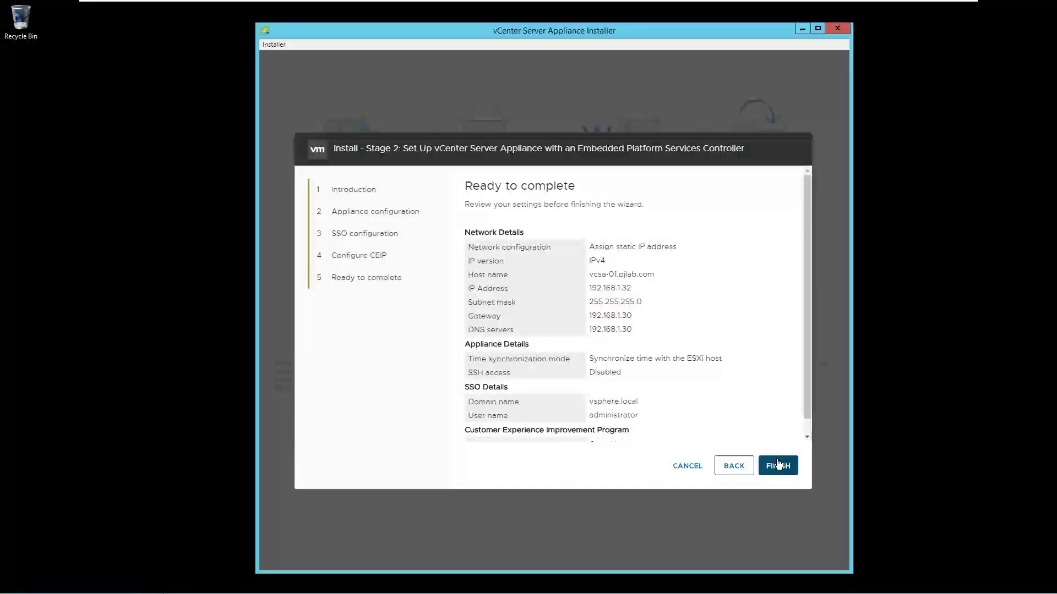
click(777, 465)
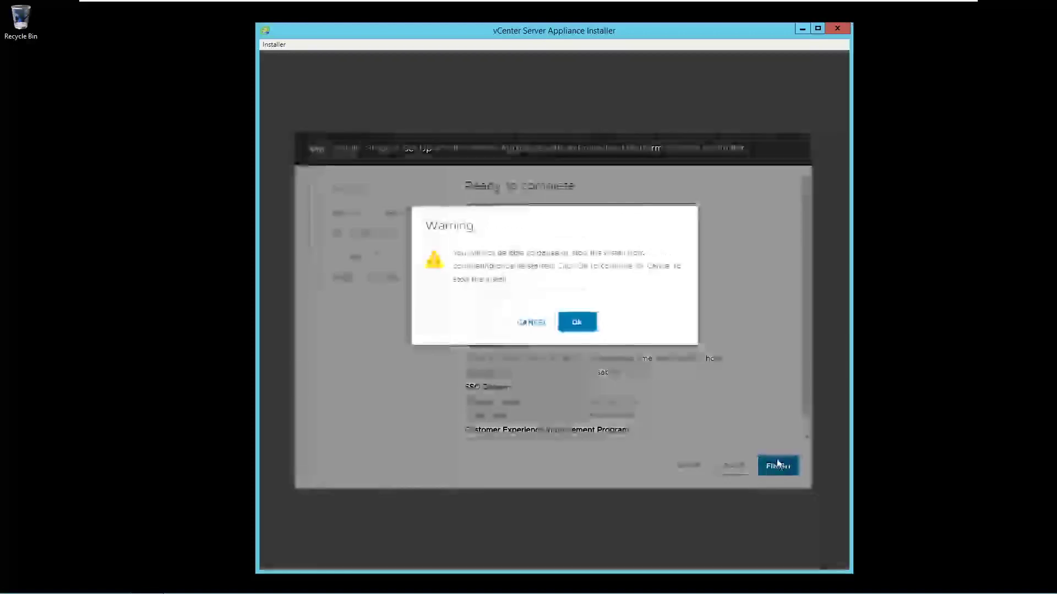
click(587, 329)
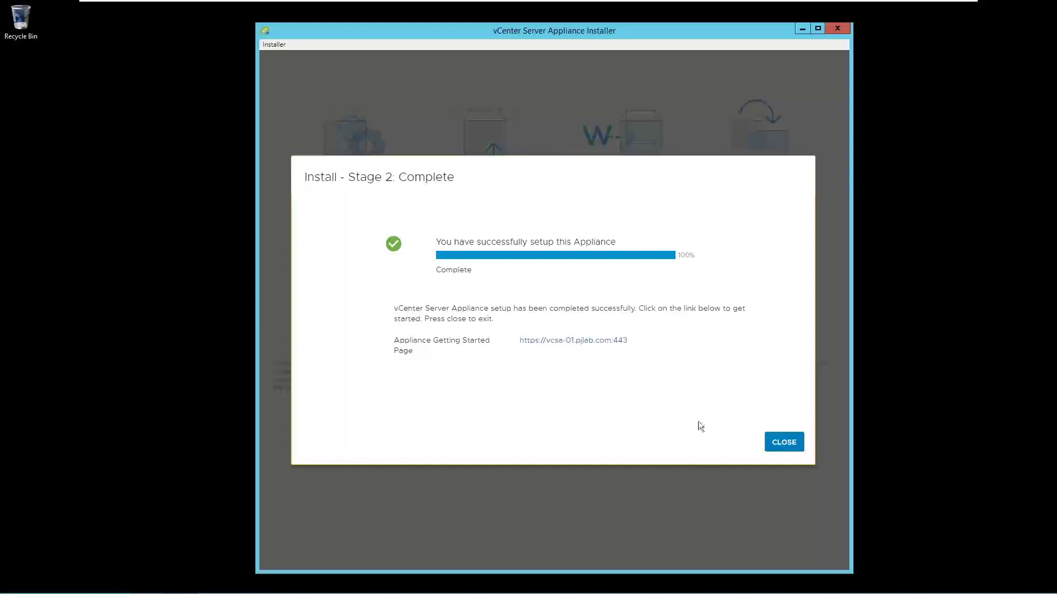
drag(631, 340, 523, 336)
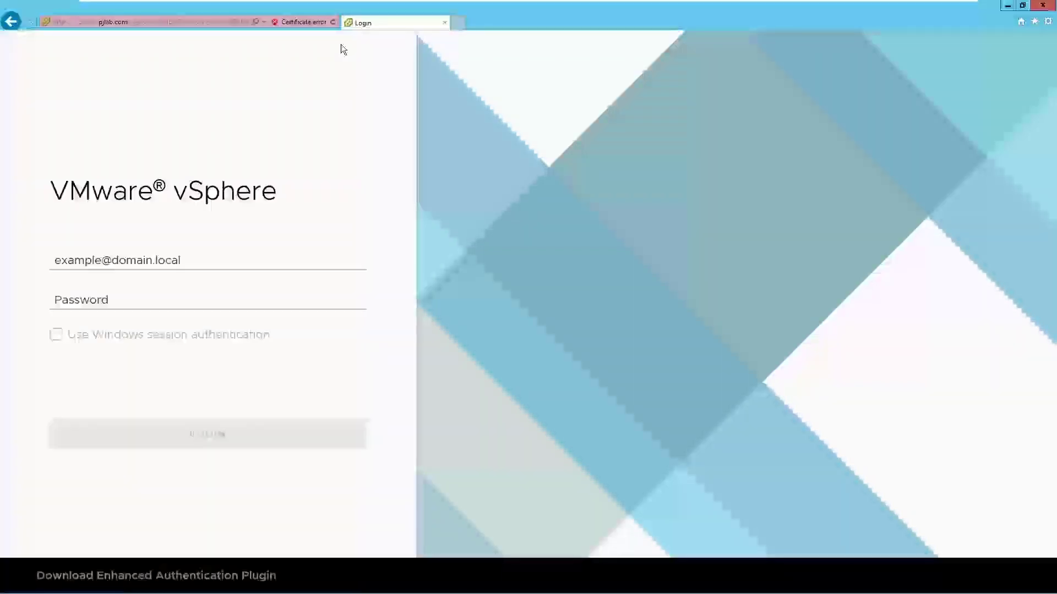
Log in with the vsphere.local administrator account and its password to reach the vcsa-01 summary.
click(164, 253)
text(administrator@vsphere.local)
key(Tab)
text(********)
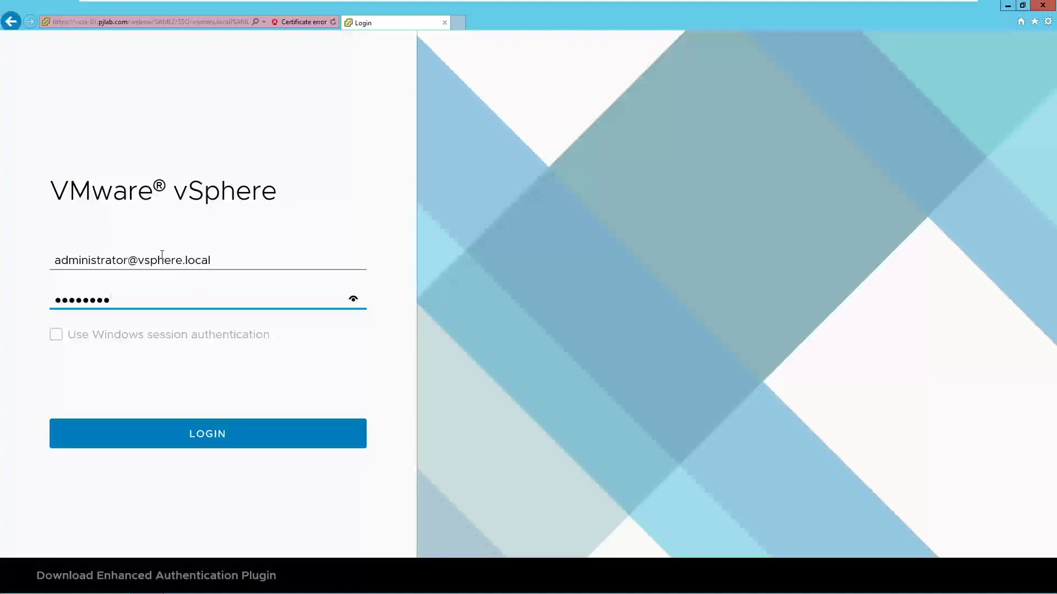
click(141, 433)
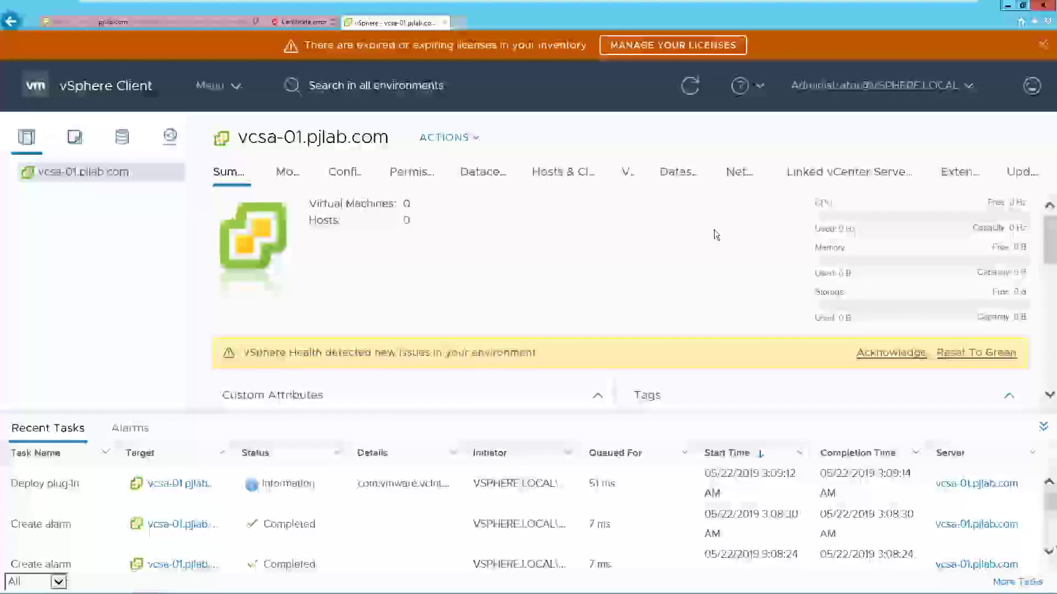